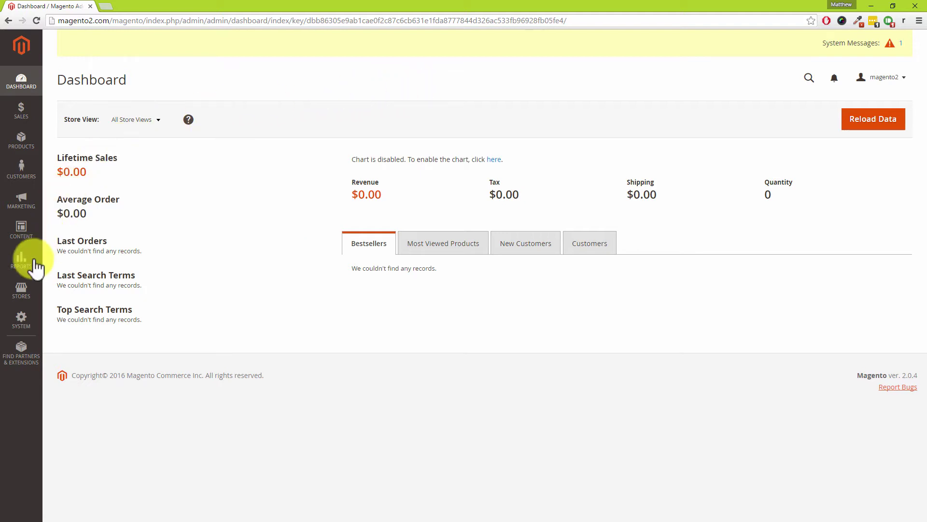
- From Stores > Configuration, keep the default store scope and load the General section
left_click(20, 290)
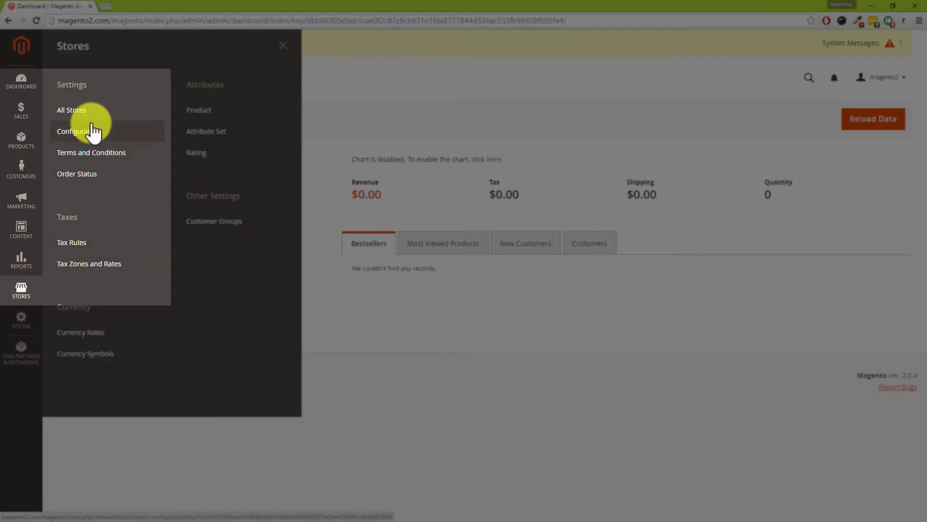
left_click(94, 131)
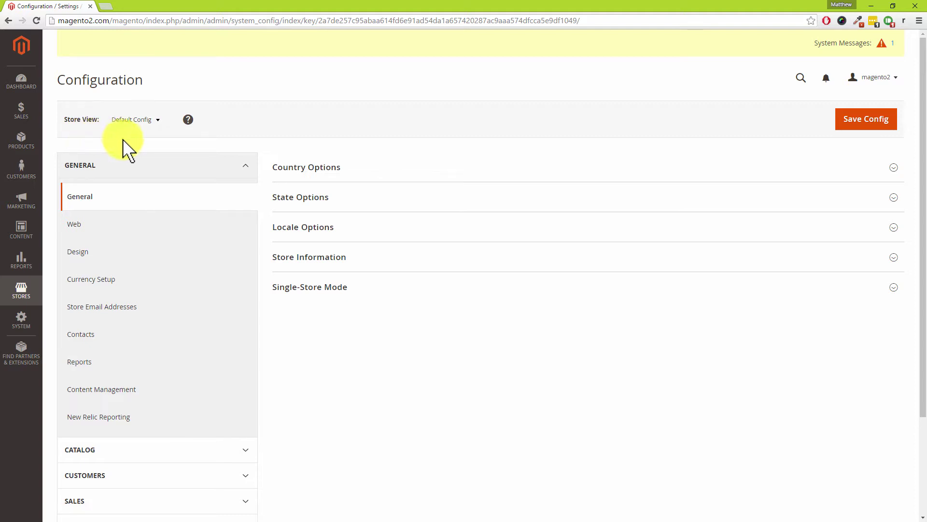
left_click(156, 120)
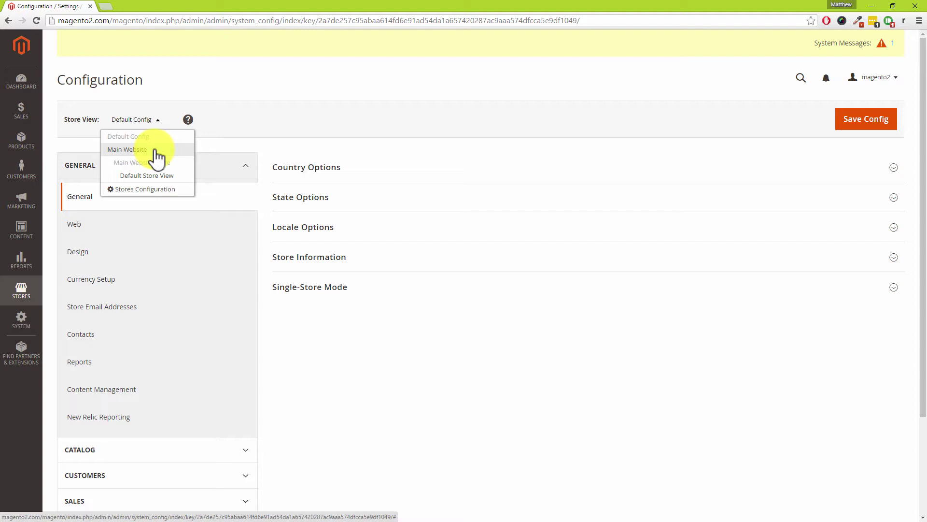
left_click(224, 142)
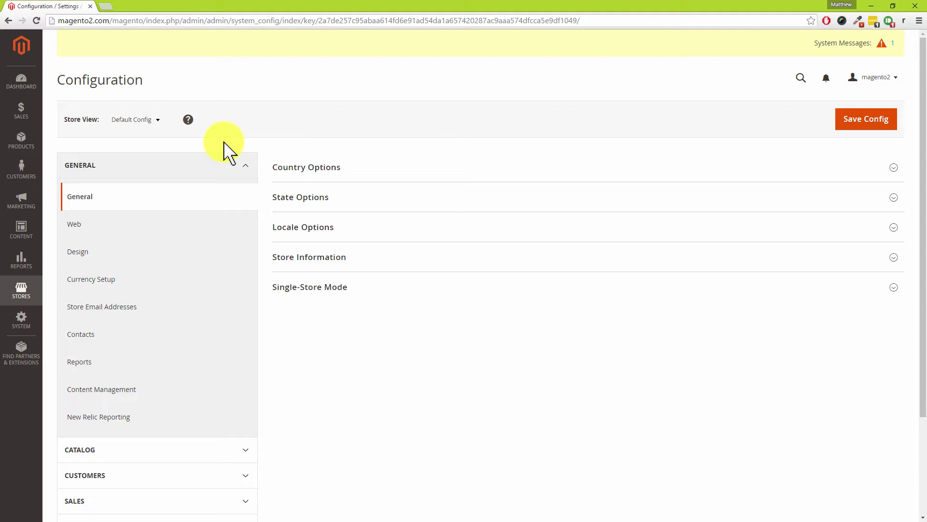
left_click(89, 199)
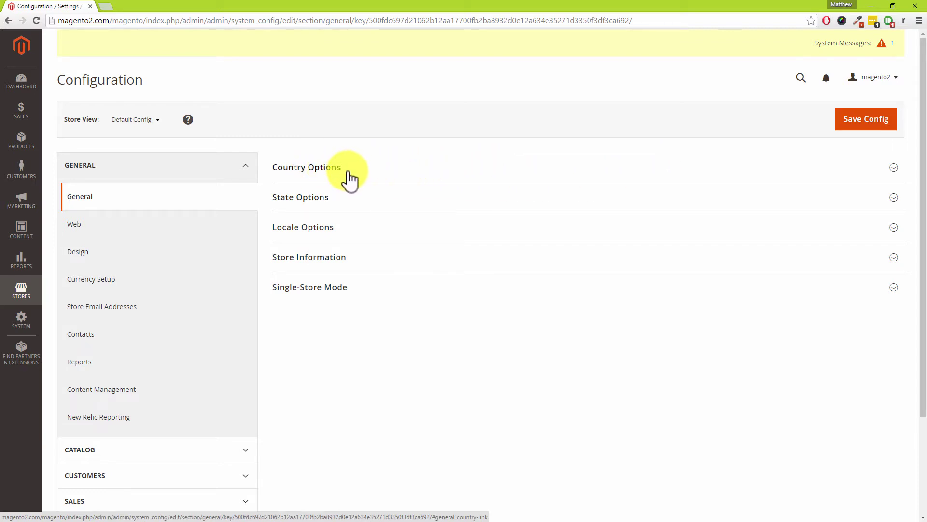
- Under Country Options, change Default Country from United States to United Kingdom
left_click(898, 171)
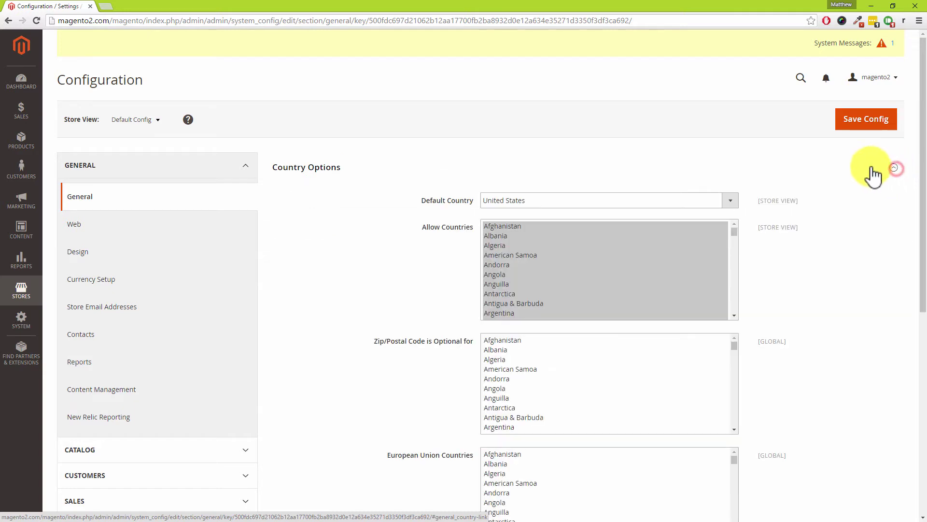
left_click(632, 200)
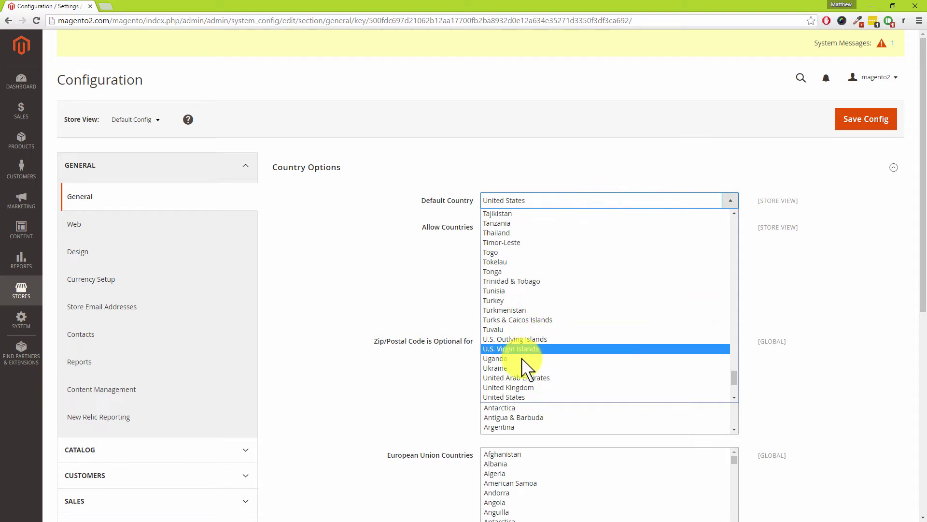
left_click(507, 387)
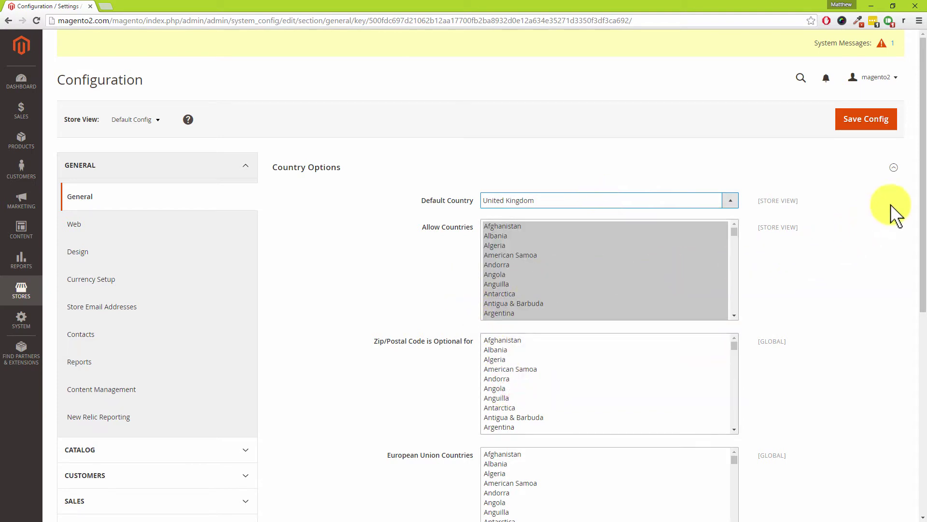
left_click_drag(921, 183, 919, 387)
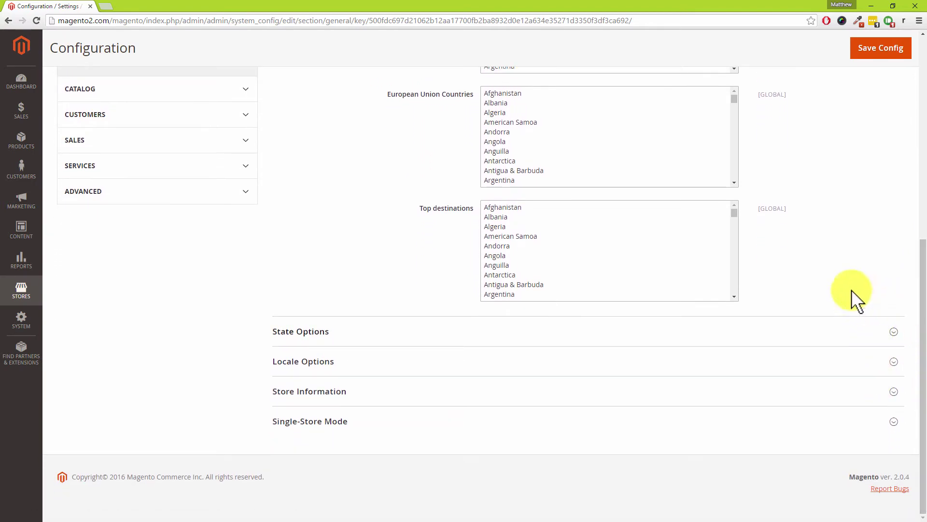
- In Locale Options choose English (United Kingdom), Greenwich Mean Time (Europe/London) and kgs weight unit
left_click(896, 363)
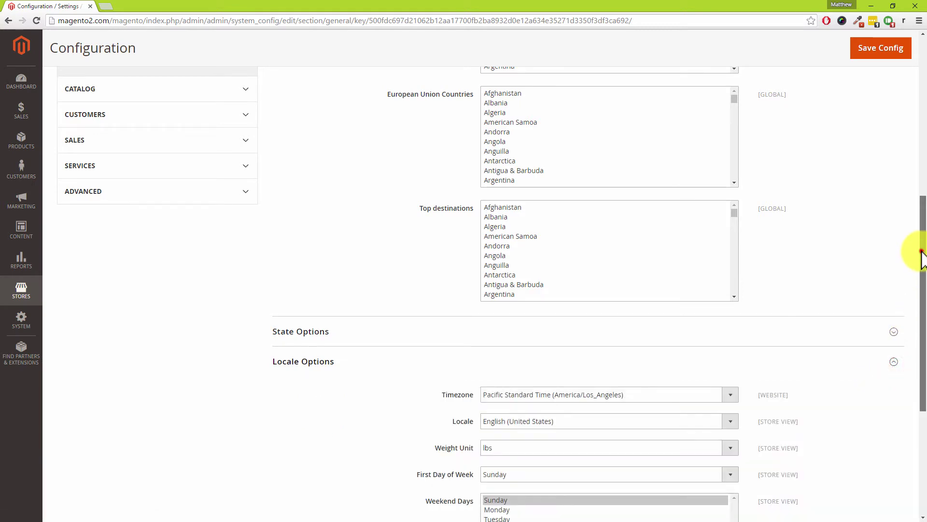
left_click_drag(921, 252, 921, 351)
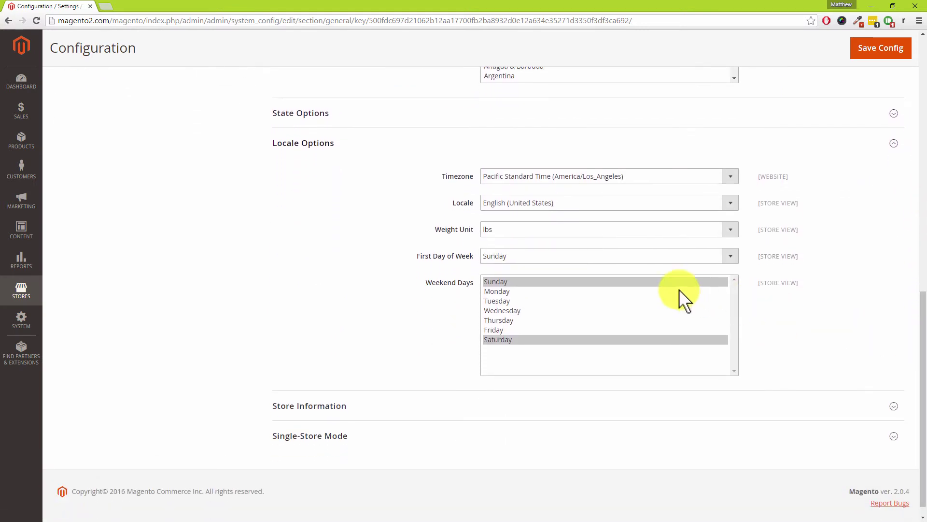
left_click(510, 206)
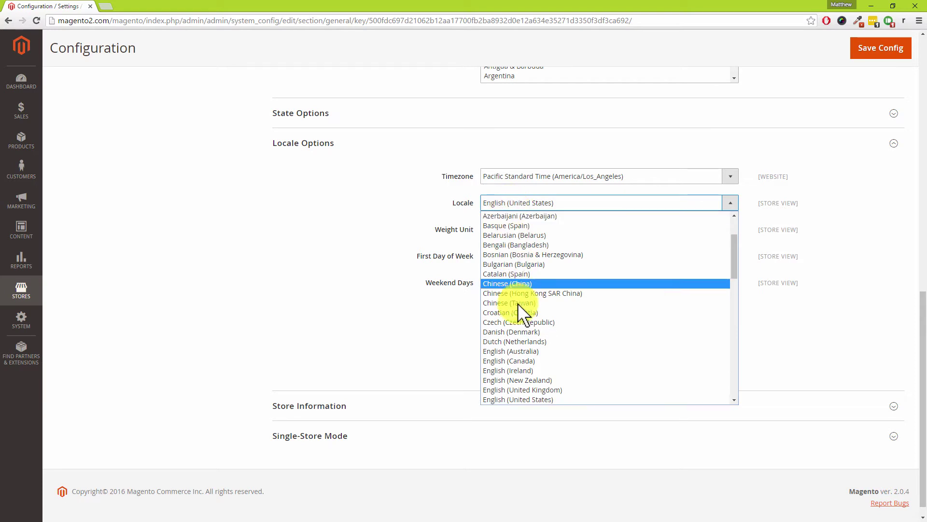
left_click(512, 389)
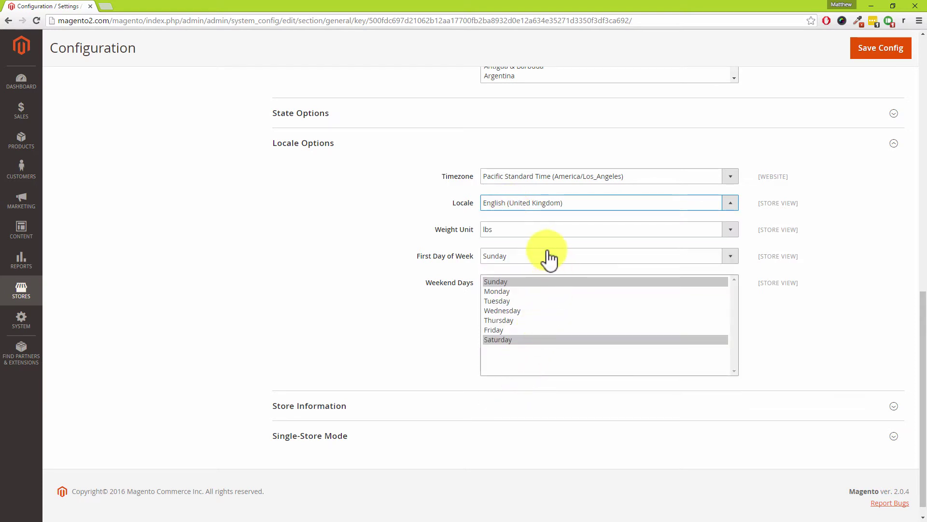
left_click(523, 181)
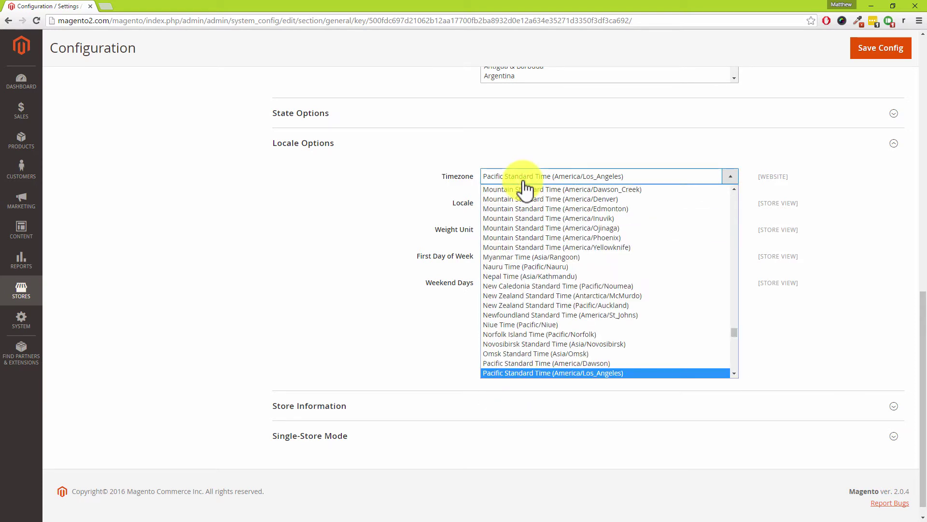
left_click_drag(735, 331, 744, 306)
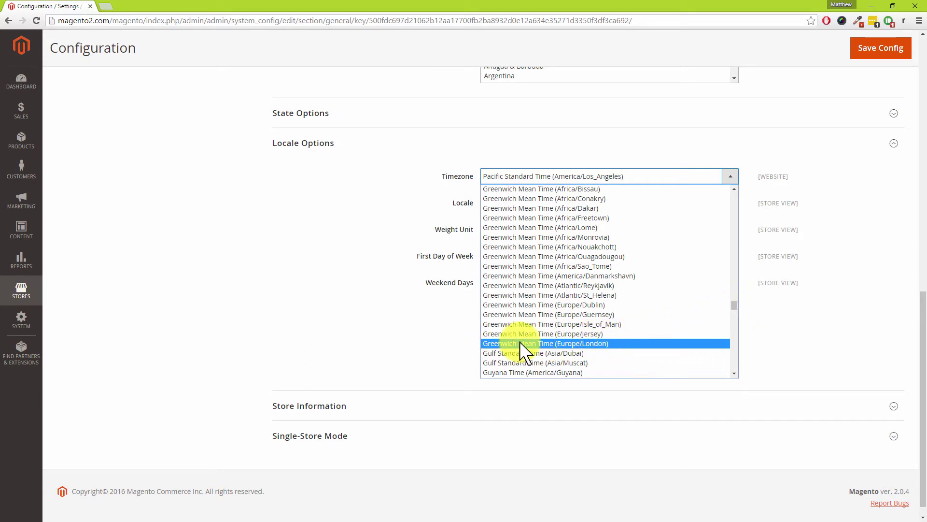
left_click(590, 343)
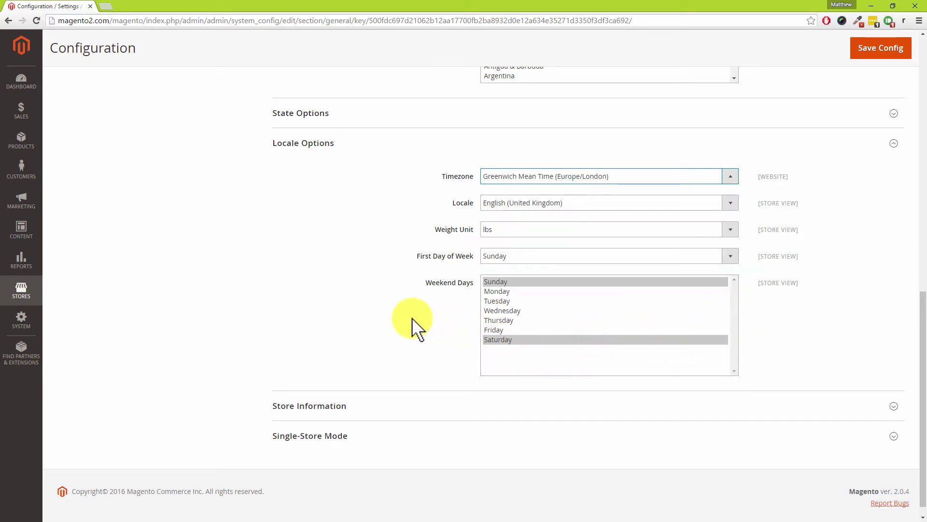
left_click(547, 231)
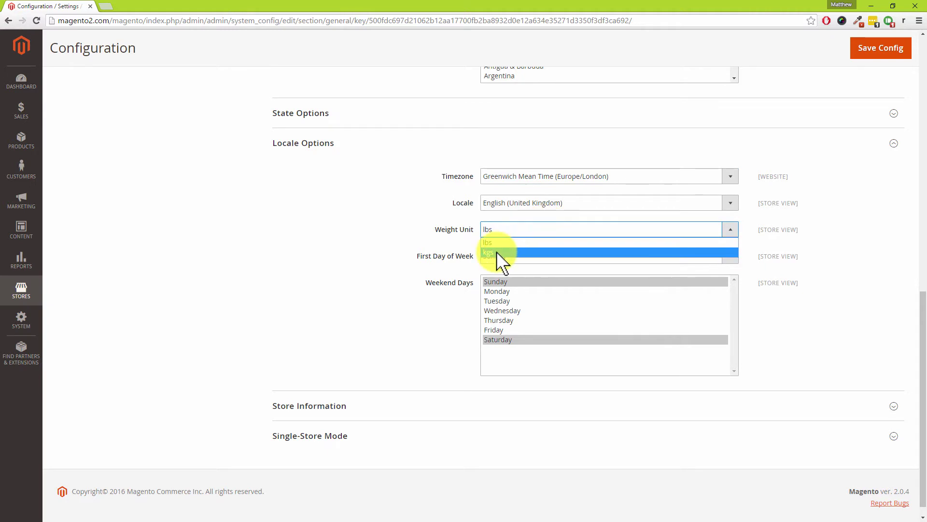
left_click(497, 251)
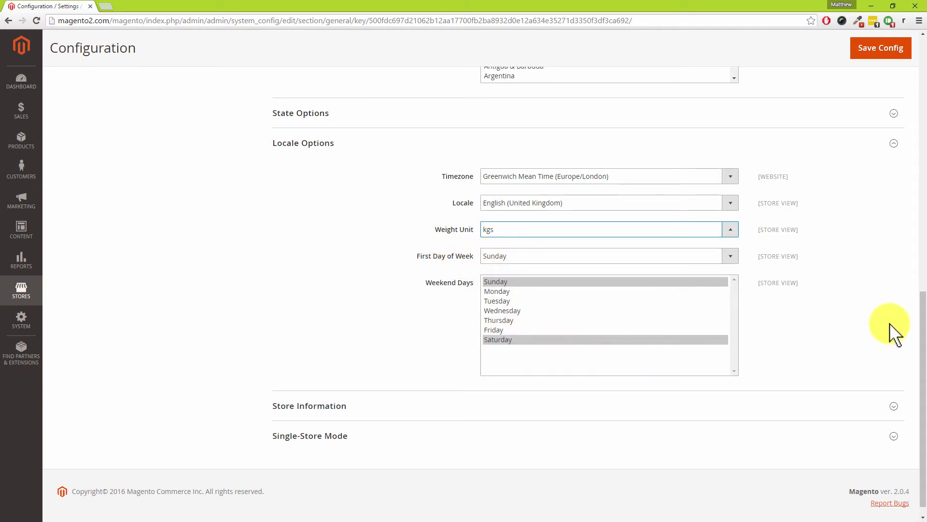
left_click_drag(916, 311, 922, 333)
- Set the Store Information country to United Kingdom, leaving name, phone and hours blank
left_click(895, 391)
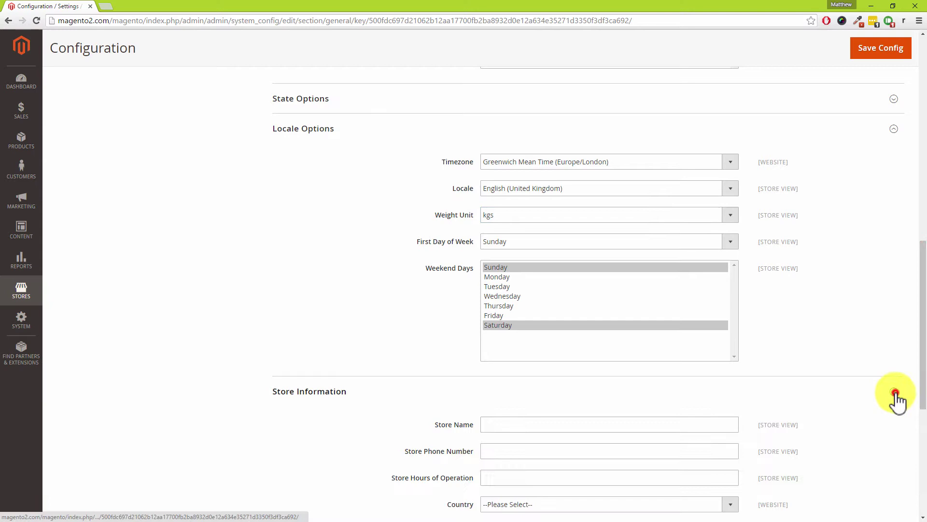
scroll(919, 305, "down", 5)
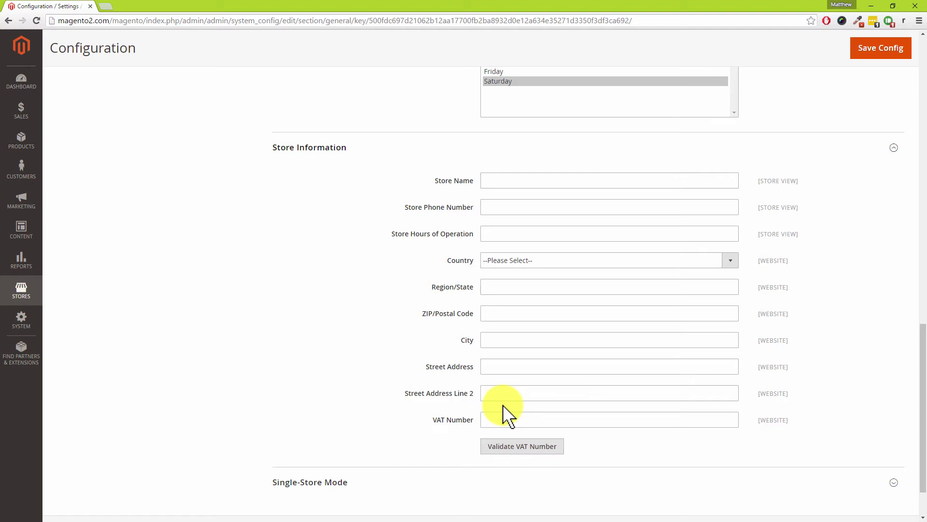
left_click(735, 256)
left_click_drag(736, 276, 734, 442)
left_click(538, 332)
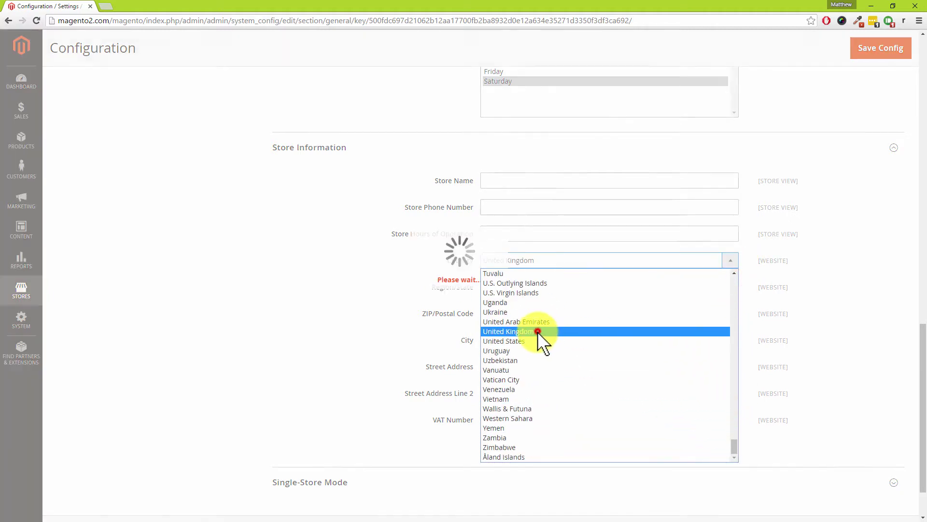
left_click(494, 181)
left_click(496, 208)
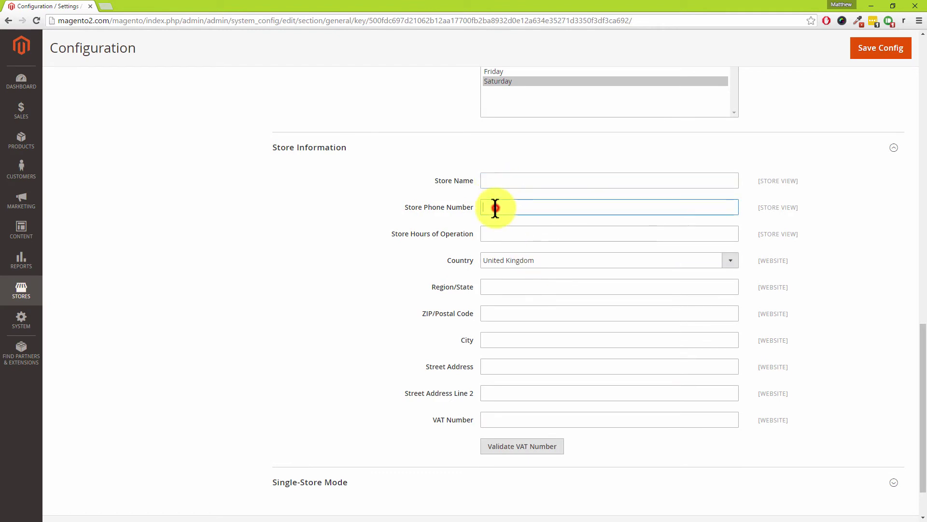
left_click(498, 234)
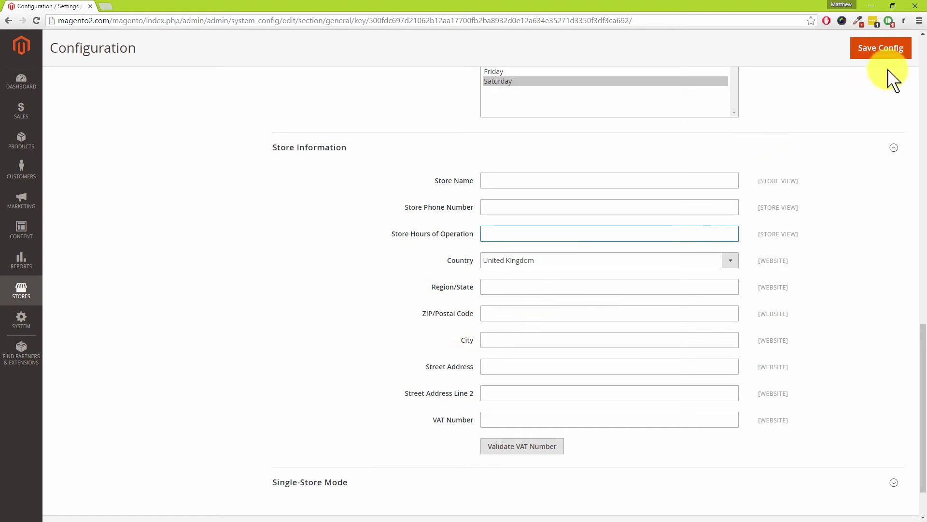
- Save the General configuration and dismiss the cache invalidation notice
left_click(885, 53)
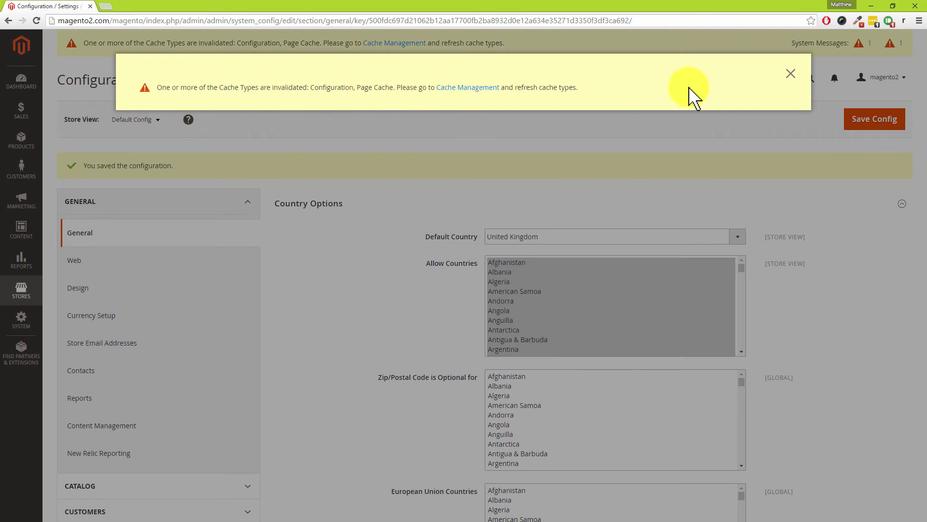
left_click(791, 73)
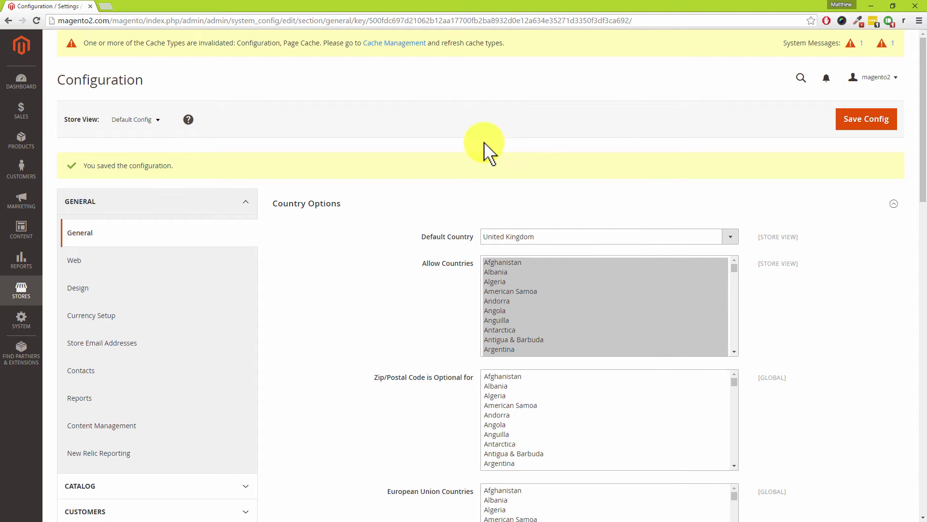
- In Currency Setup's Currency Options, make British Pound the base currency
left_click(101, 320)
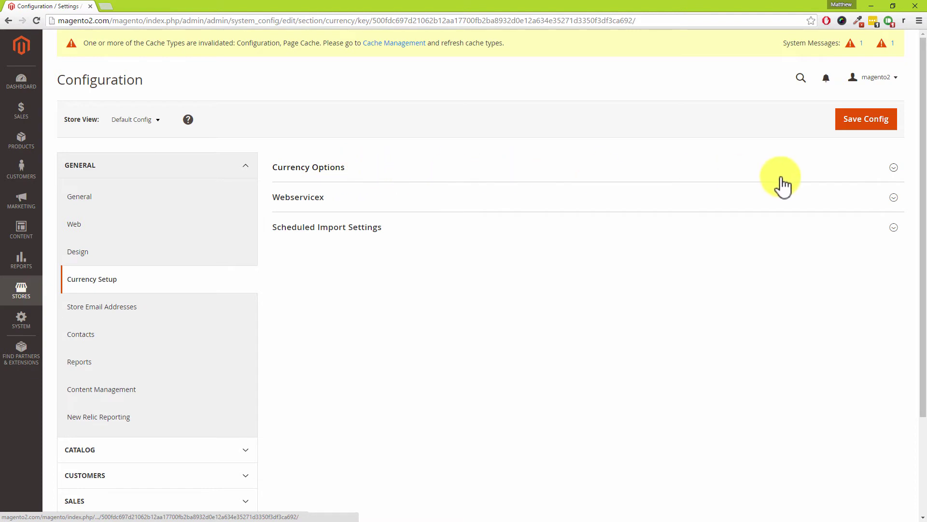
left_click(894, 168)
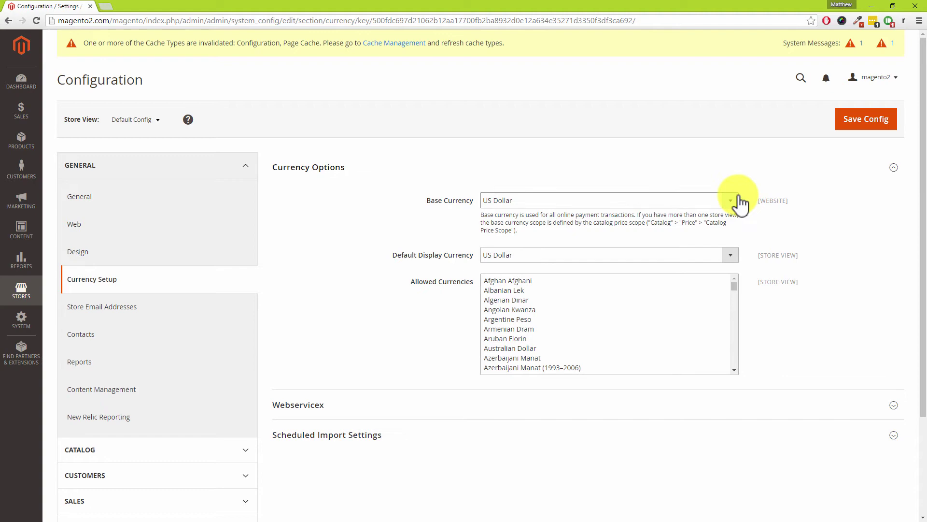
left_click(737, 203)
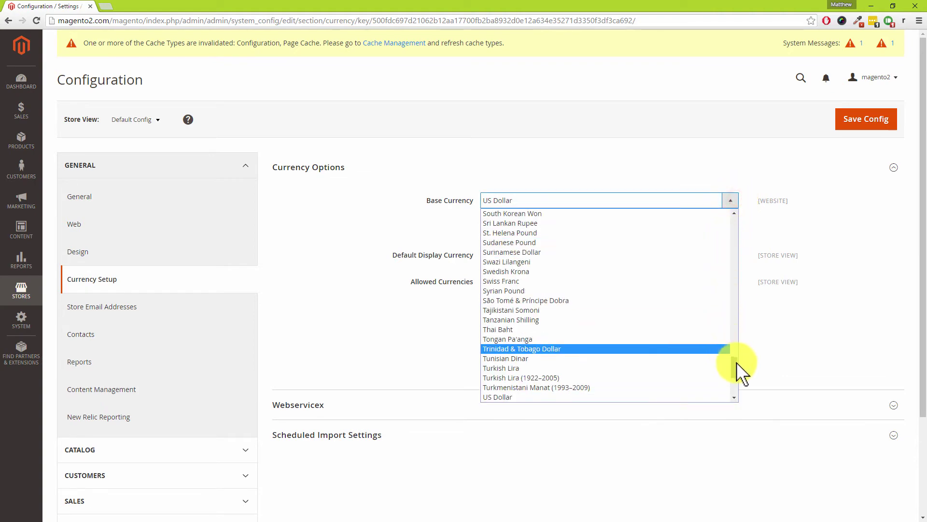
left_click_drag(736, 362, 734, 236)
left_click(588, 207)
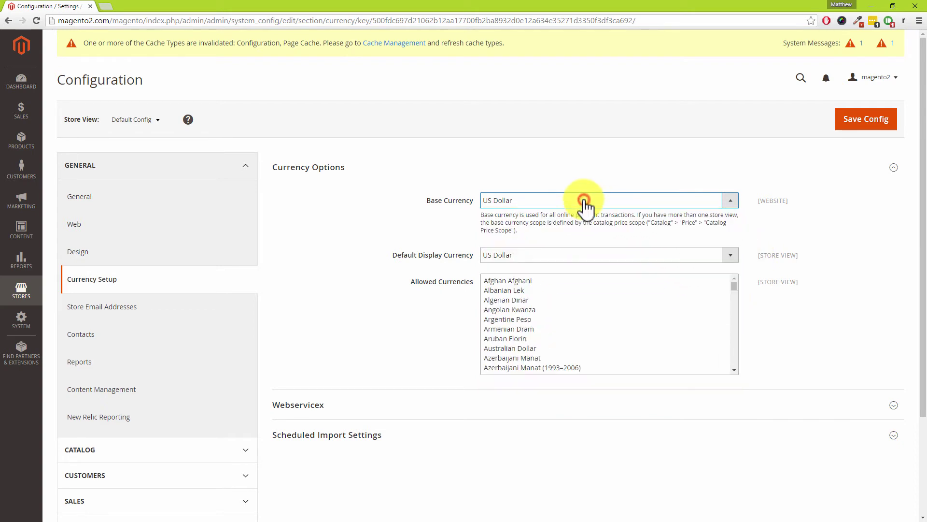
key("b")
left_click(729, 201)
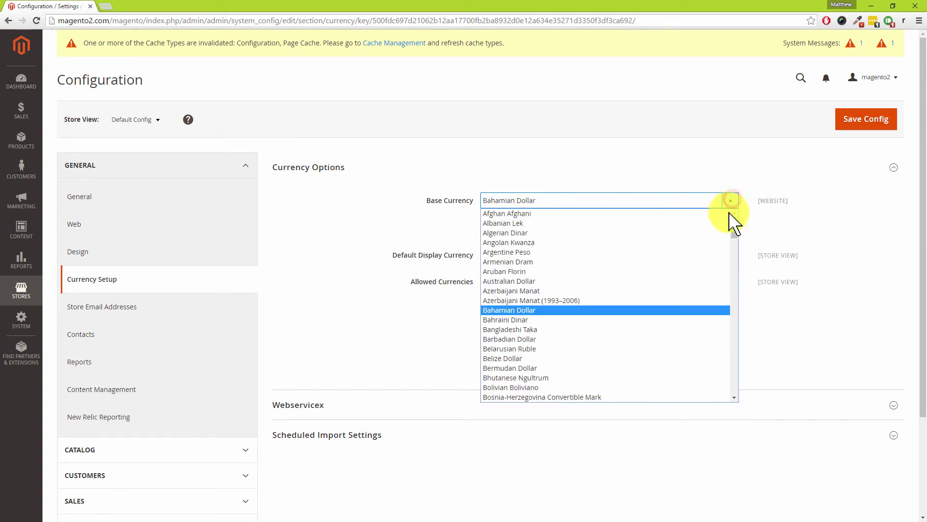
scroll(651, 317, "down", 3)
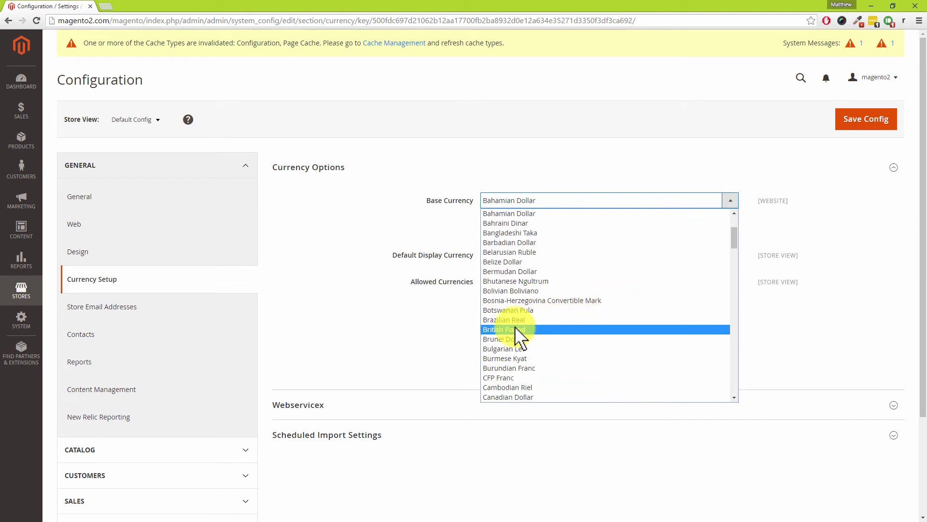
left_click(515, 325)
- Make British Pound the default display currency and the only allowed currency
left_click(522, 256)
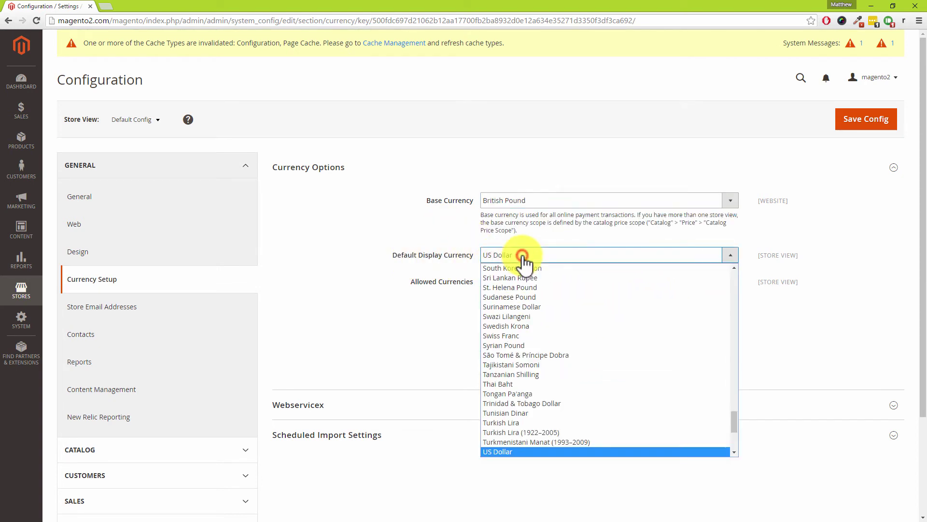
key("b")
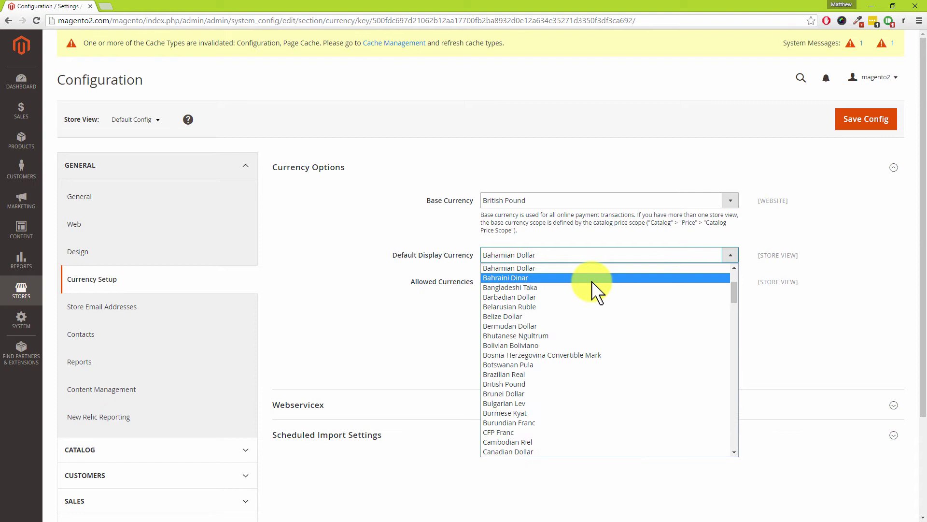
left_click(505, 384)
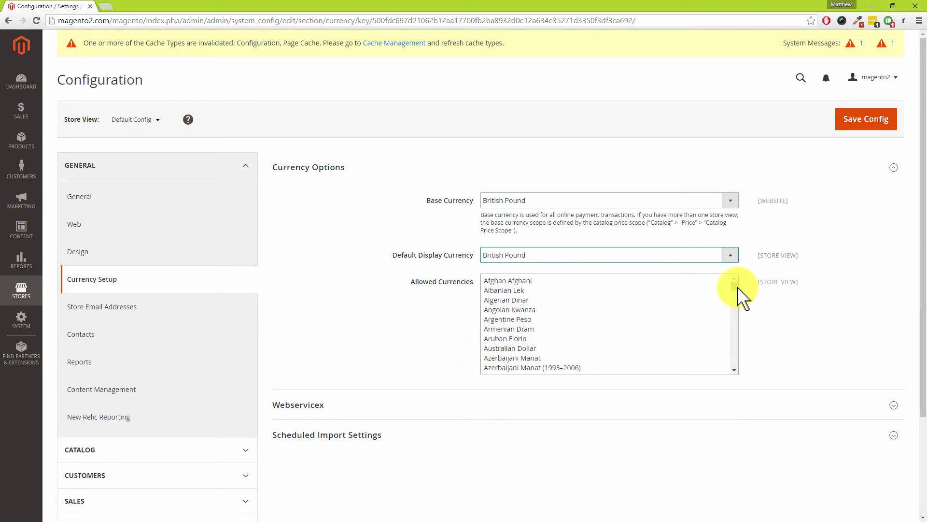
left_click_drag(737, 287, 736, 296)
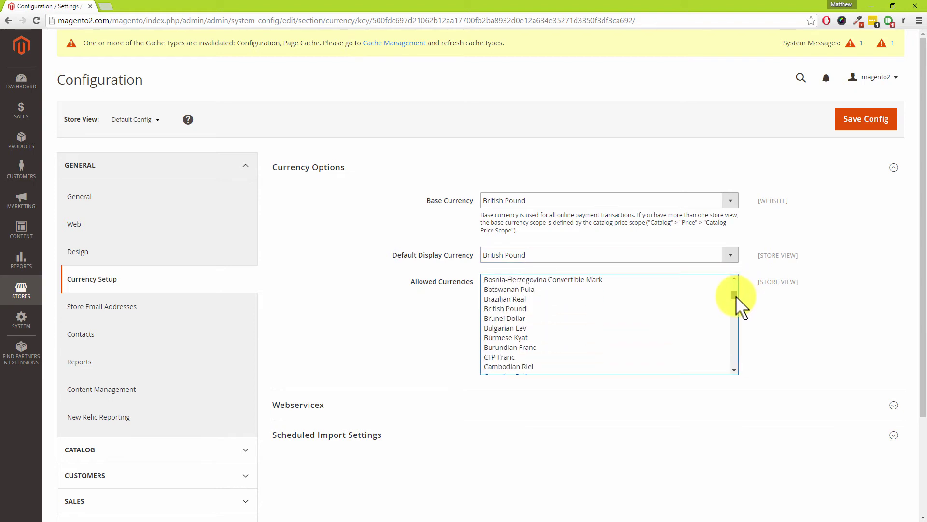
left_click(524, 309)
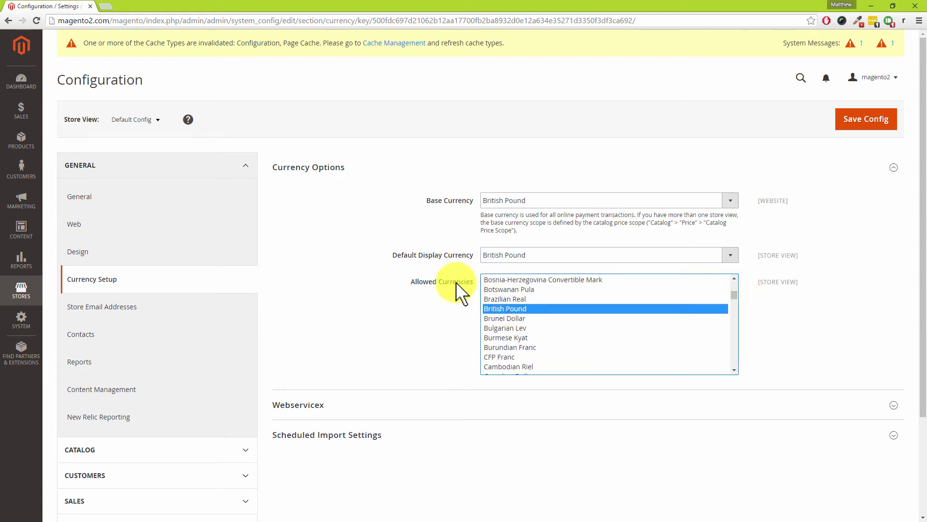
left_click(517, 319, "ctrl")
left_click(518, 319, "ctrl")
left_click(525, 336, "ctrl")
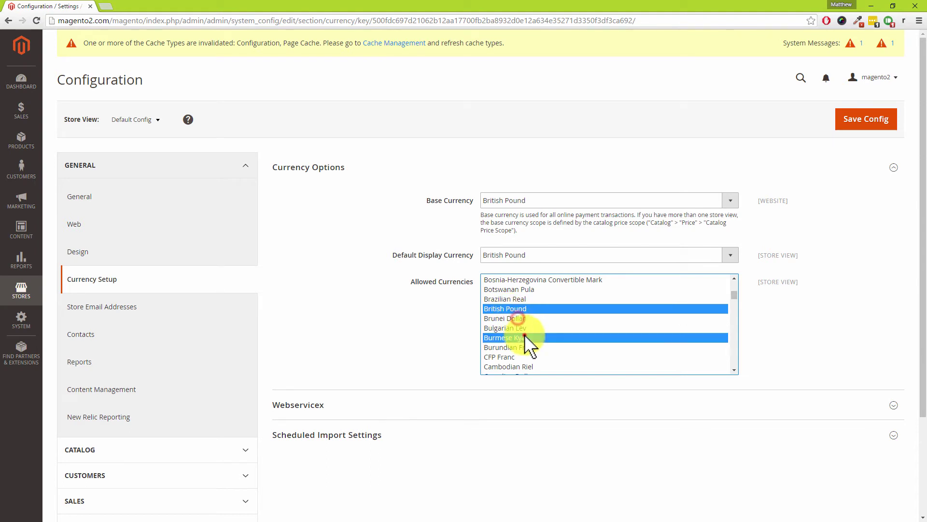
left_click(521, 347, "ctrl")
left_click(524, 347, "ctrl")
left_click(523, 338, "ctrl")
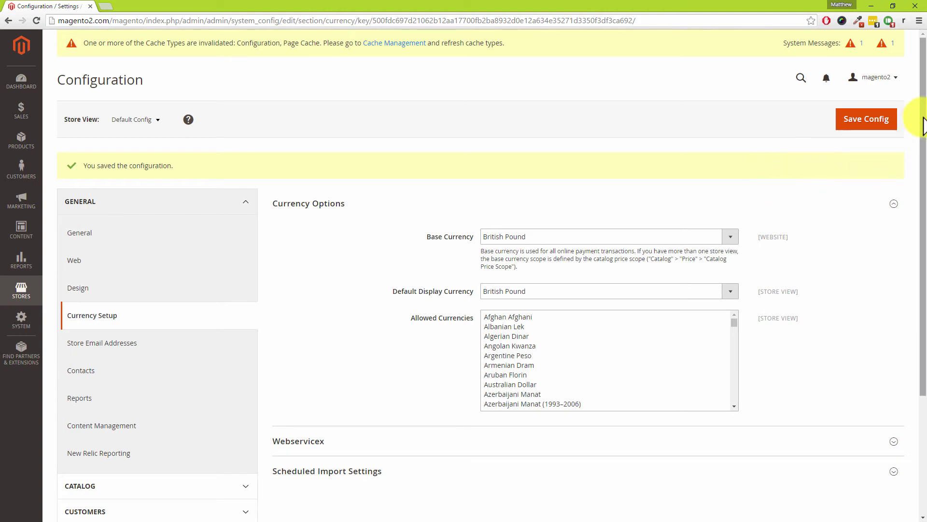
- Go to the Shipping Settings section under the Sales configuration group
left_click_drag(923, 120, 923, 254)
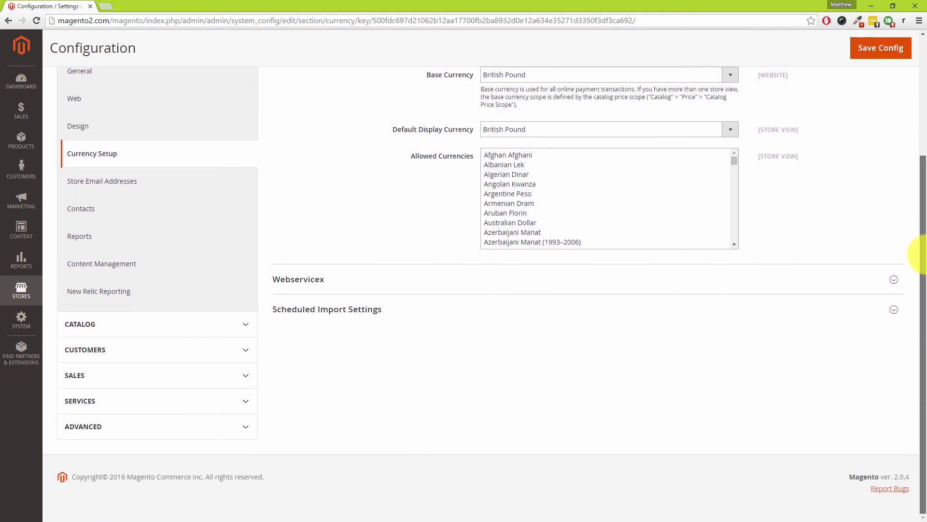
left_click(248, 380)
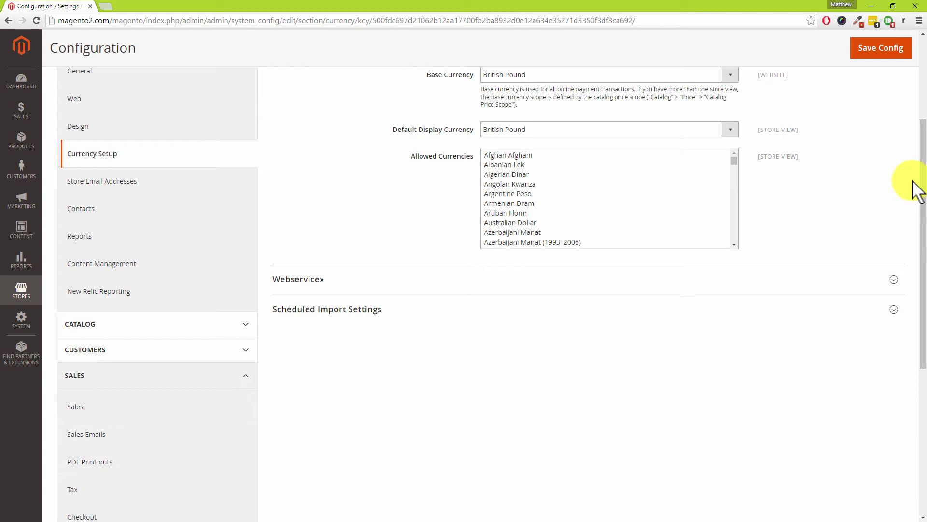
left_click_drag(921, 128, 921, 250)
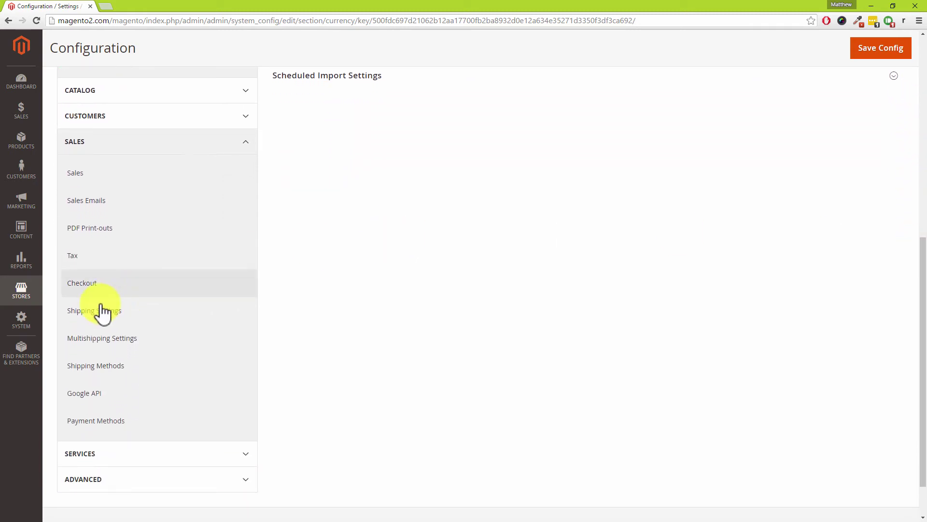
left_click(99, 319)
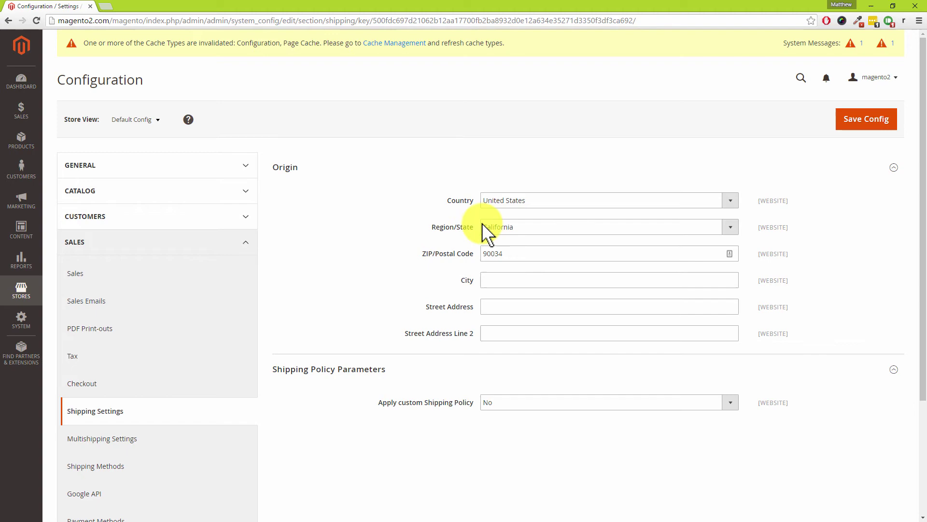
- Set Origin country to United Kingdom, delete postal code 90034, and save
left_click(537, 204)
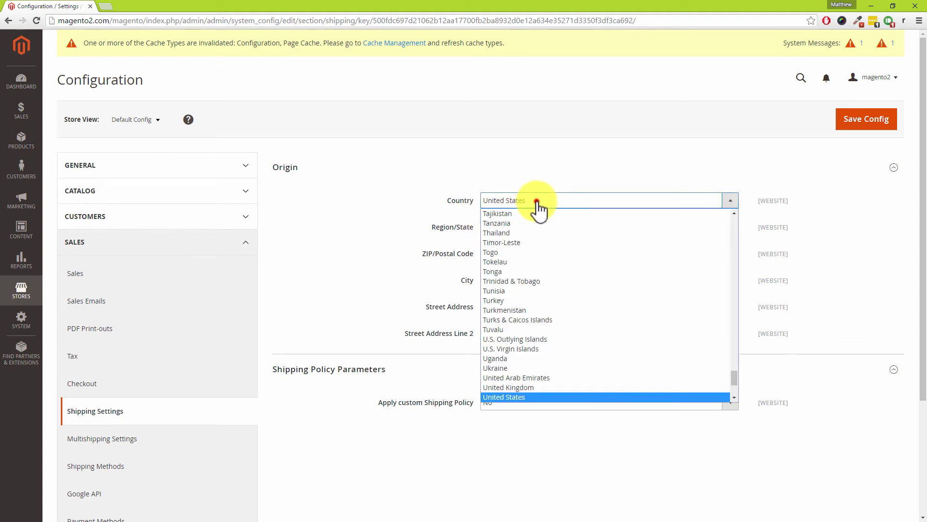
left_click(520, 388)
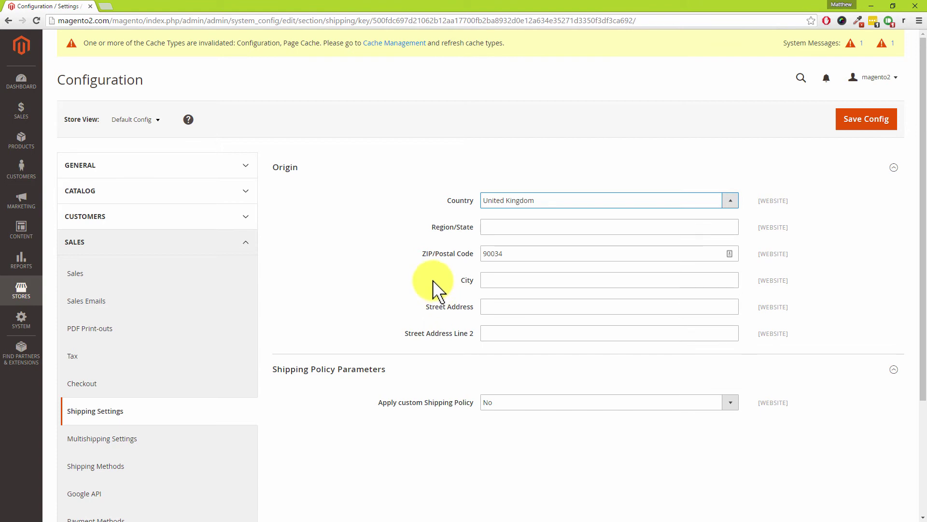
double_click(514, 252)
key("BackSpace")
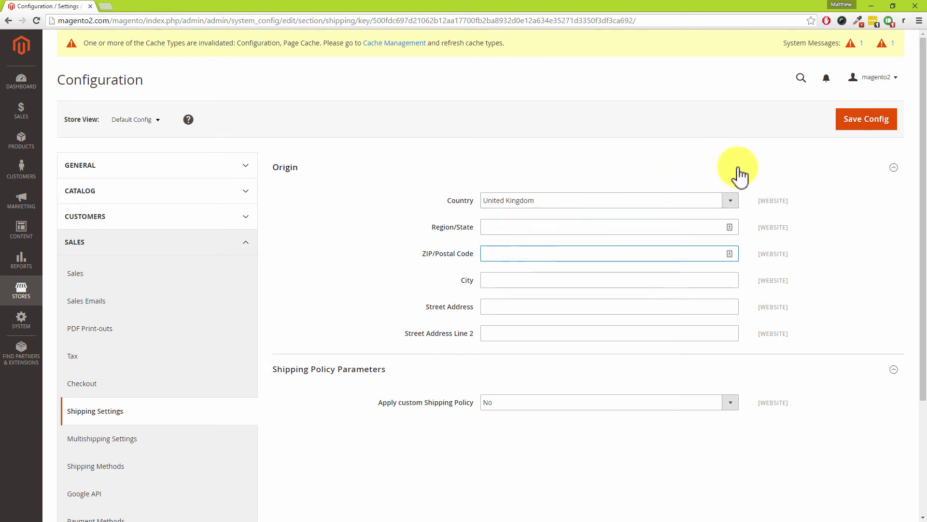
left_click(863, 126)
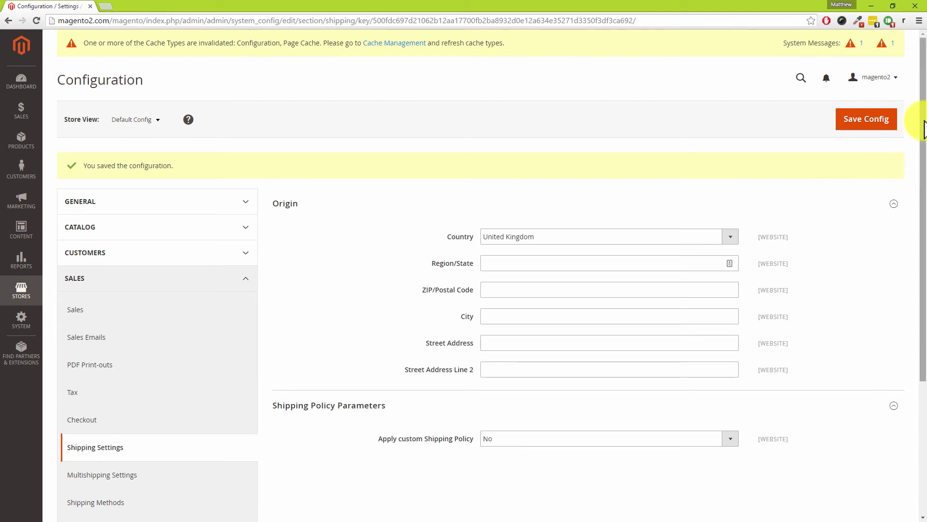
left_click_drag(922, 124, 921, 227)
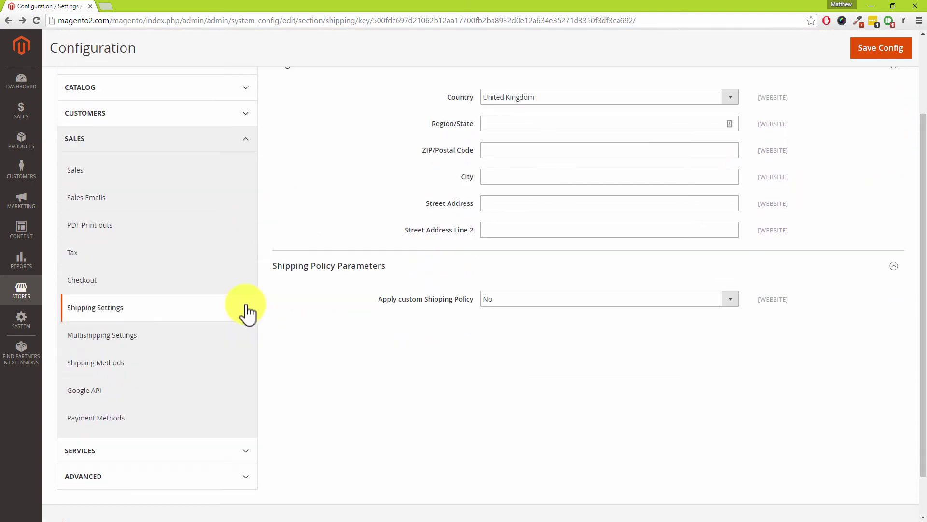
- In Payment Methods, set Merchant Country to United Kingdom and save the configuration
left_click(102, 422)
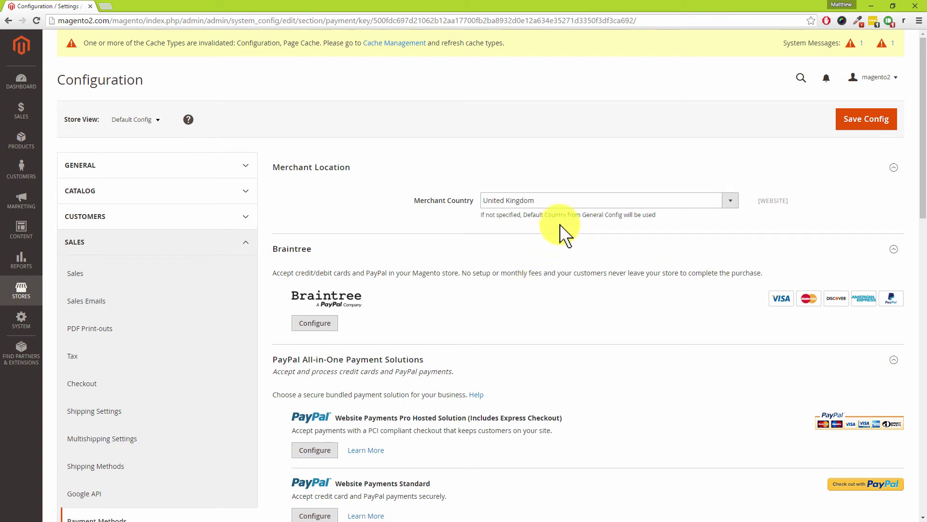
left_click(519, 202)
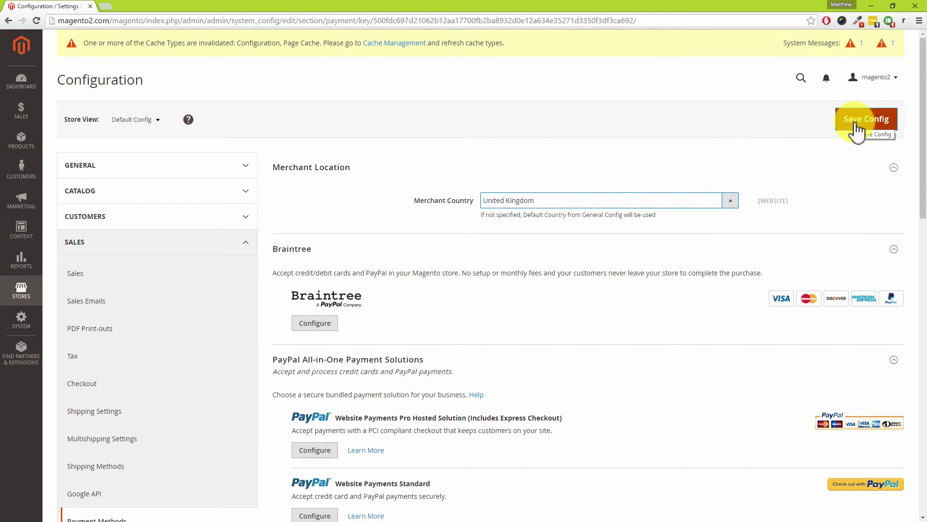
key("alt+Down")
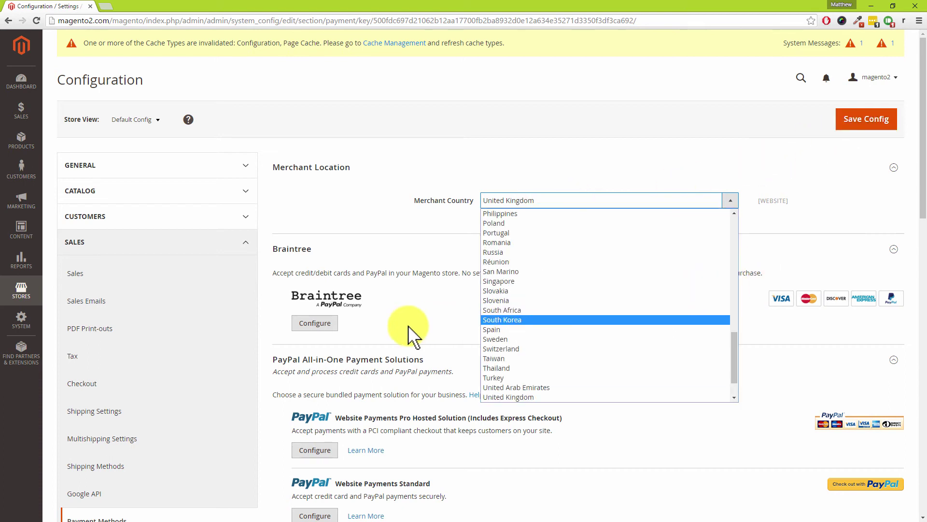
left_click(443, 306)
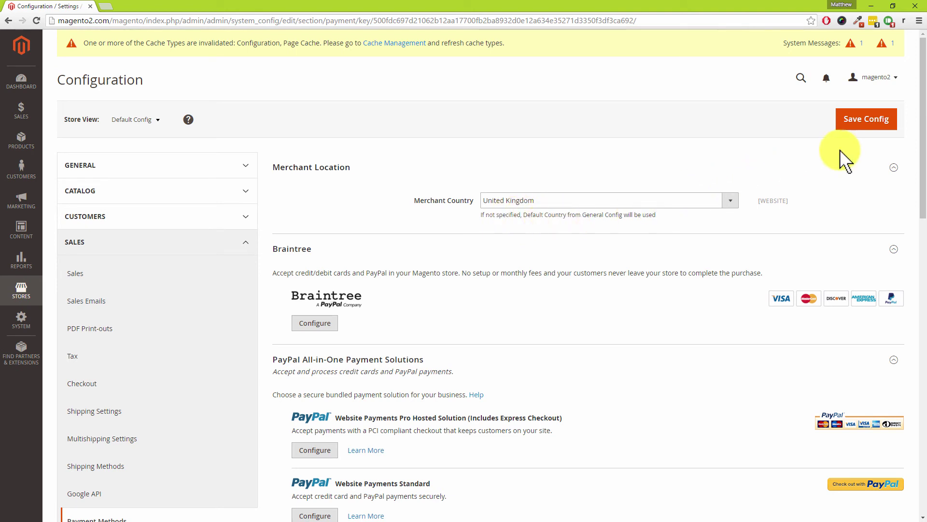
left_click(869, 121)
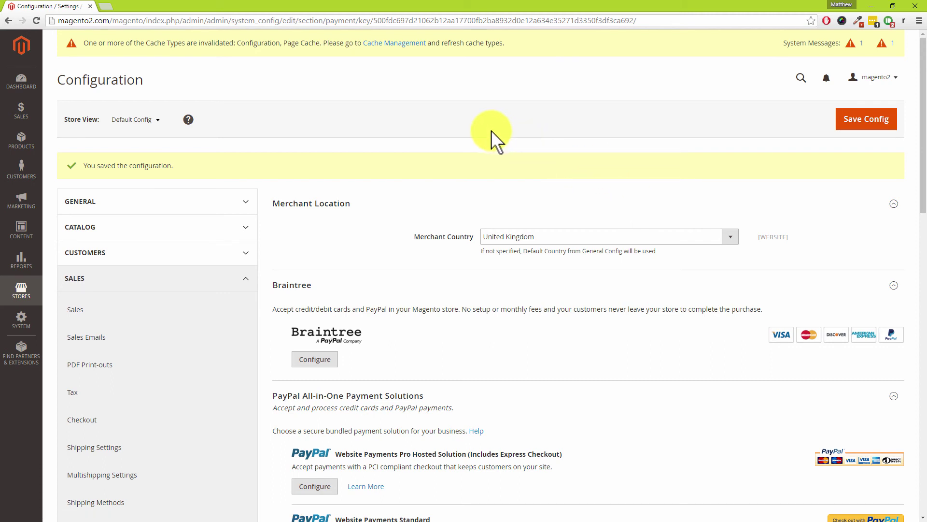
- In Cache Management, select all 12 cache types and submit the Refresh action
left_click(395, 48)
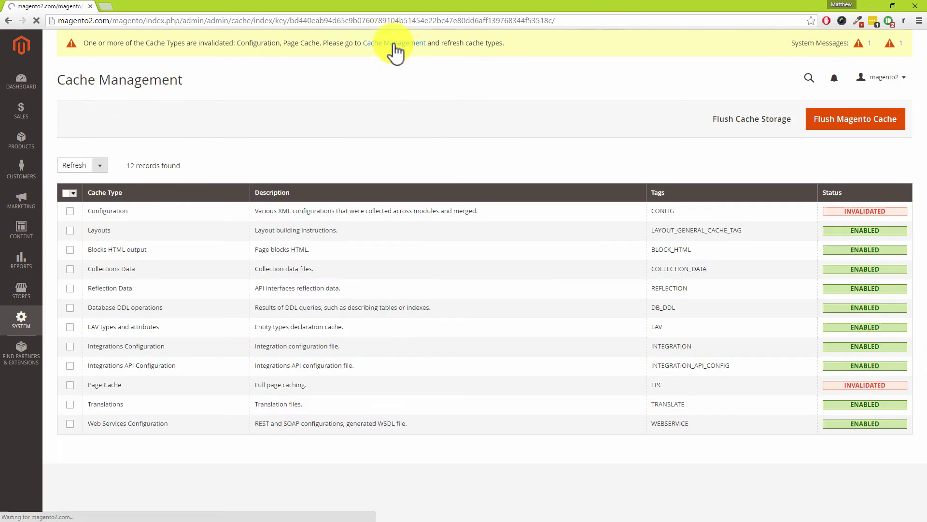
left_click(73, 193)
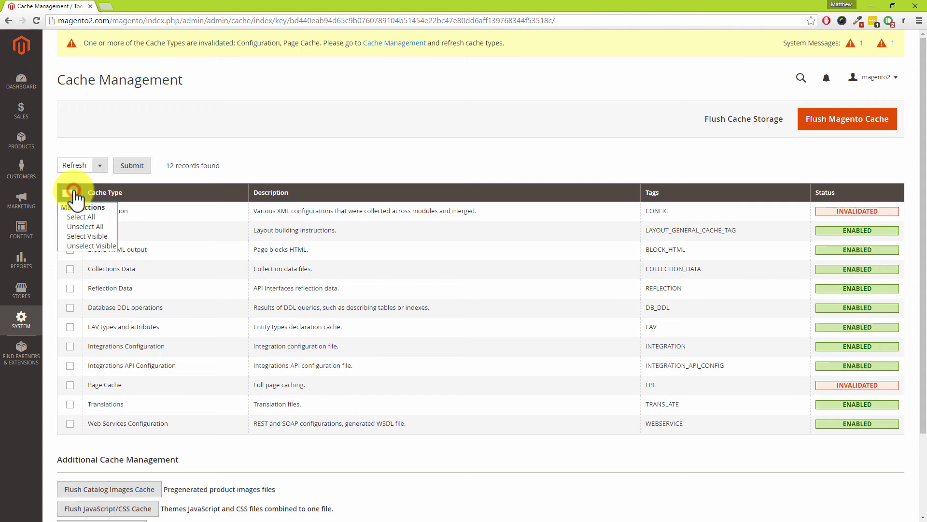
left_click(74, 215)
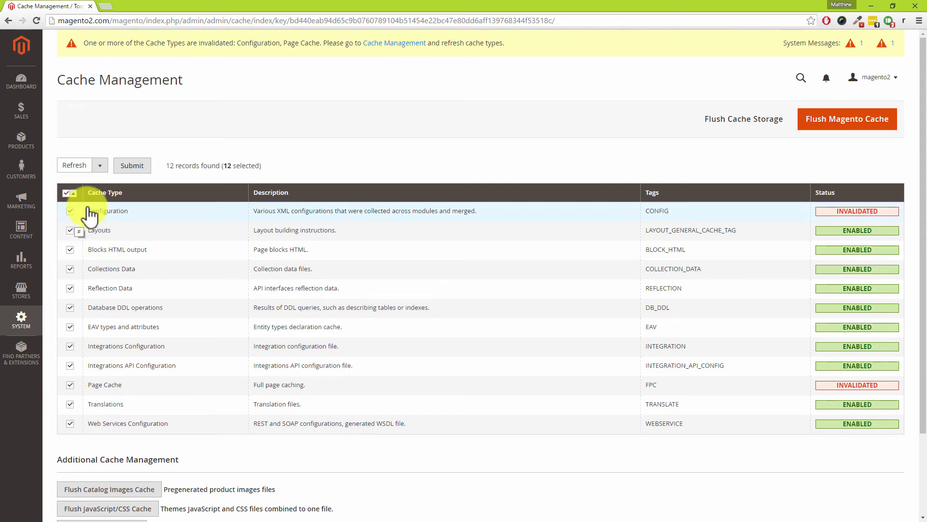
left_click(73, 193)
left_click(207, 170)
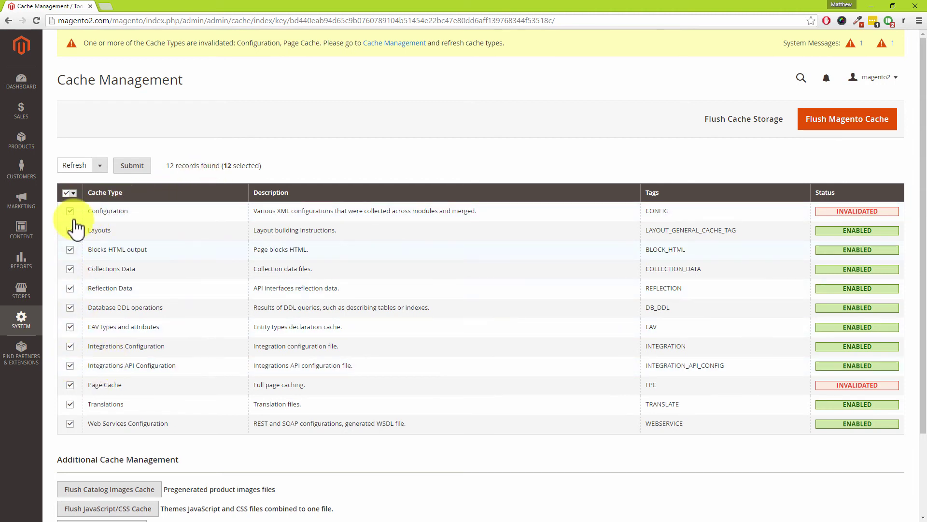
left_click(128, 165)
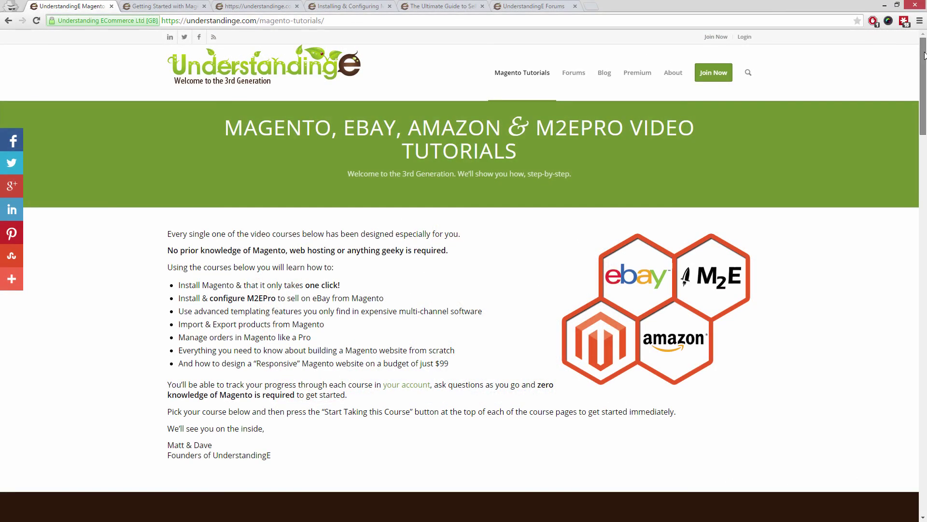
- Scroll the tutorials page, then move through the Getting Started with Magento and responsive design course tabs
left_click_drag(924, 53, 924, 285)
key("ctrl+Tab")
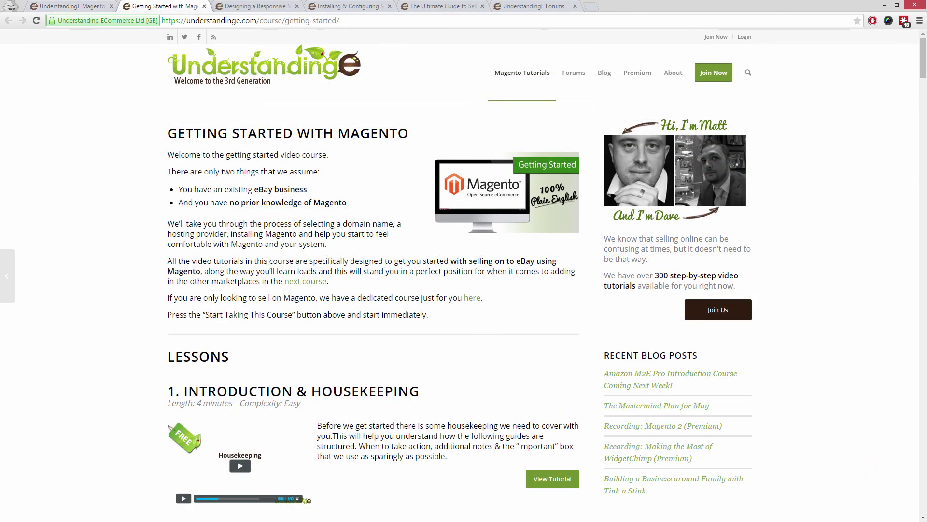
key("ctrl+Tab")
left_click_drag(924, 41, 923, 63)
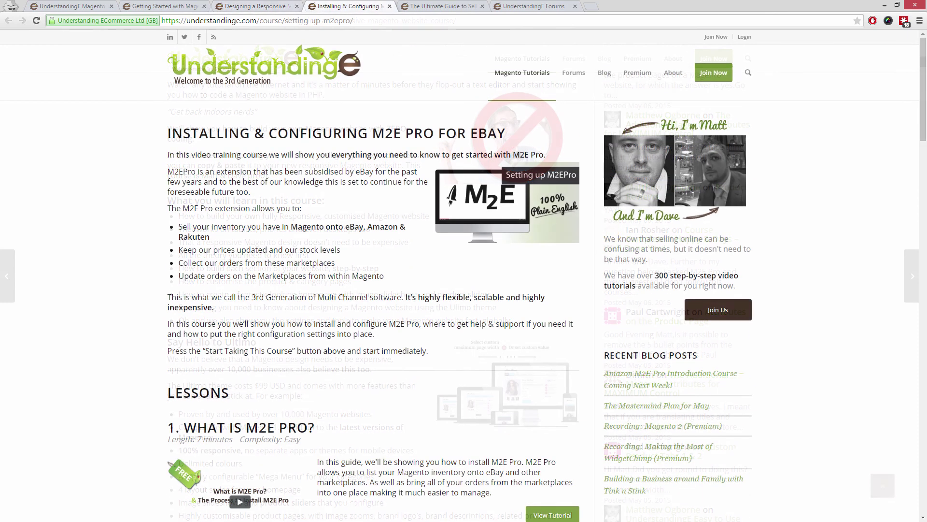